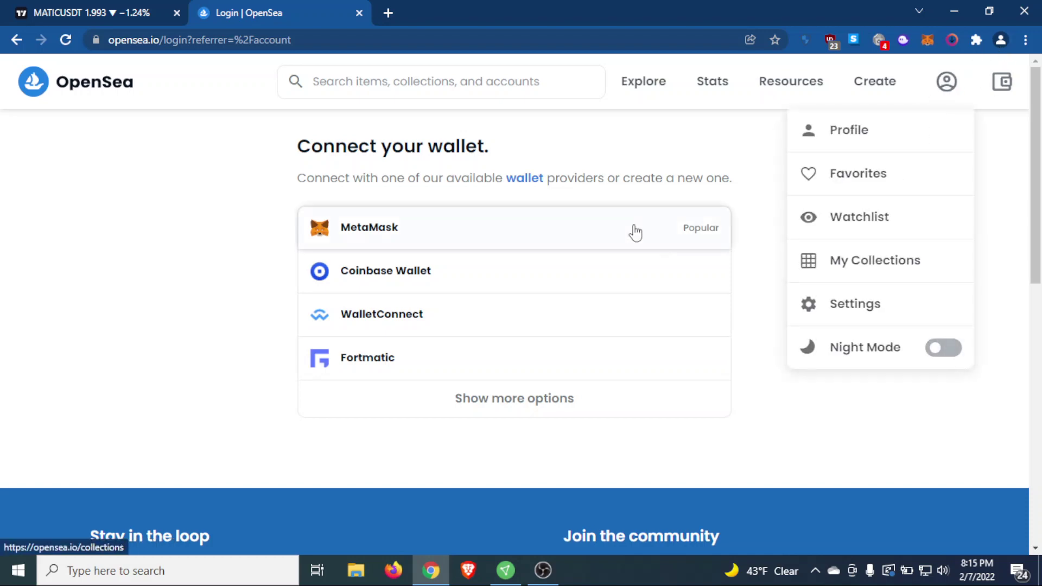
Sign in with MetaMask and approve connecting the US Domains account to opensea.io.
left_click(481, 233)
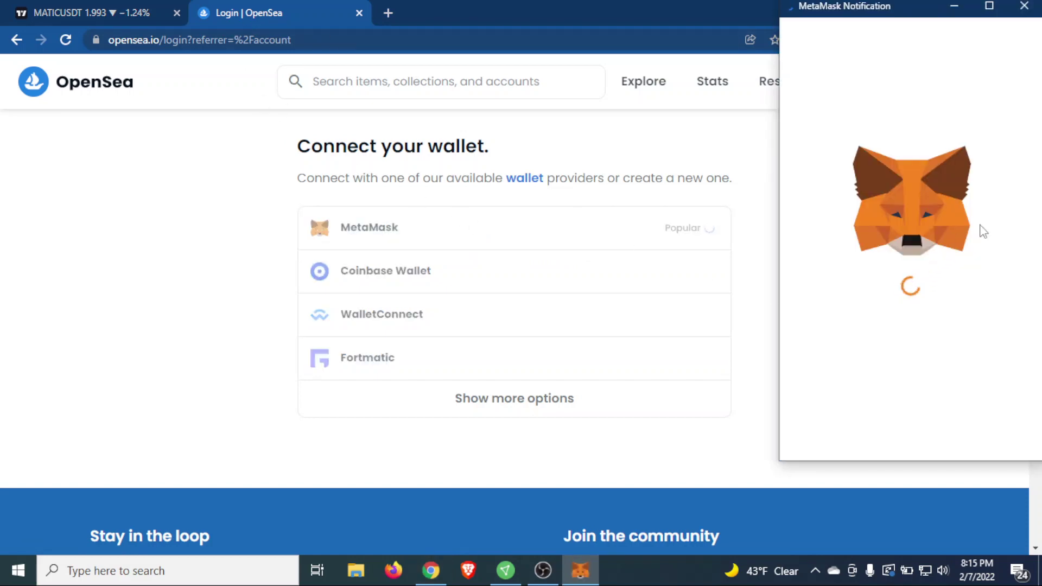
left_click(973, 432)
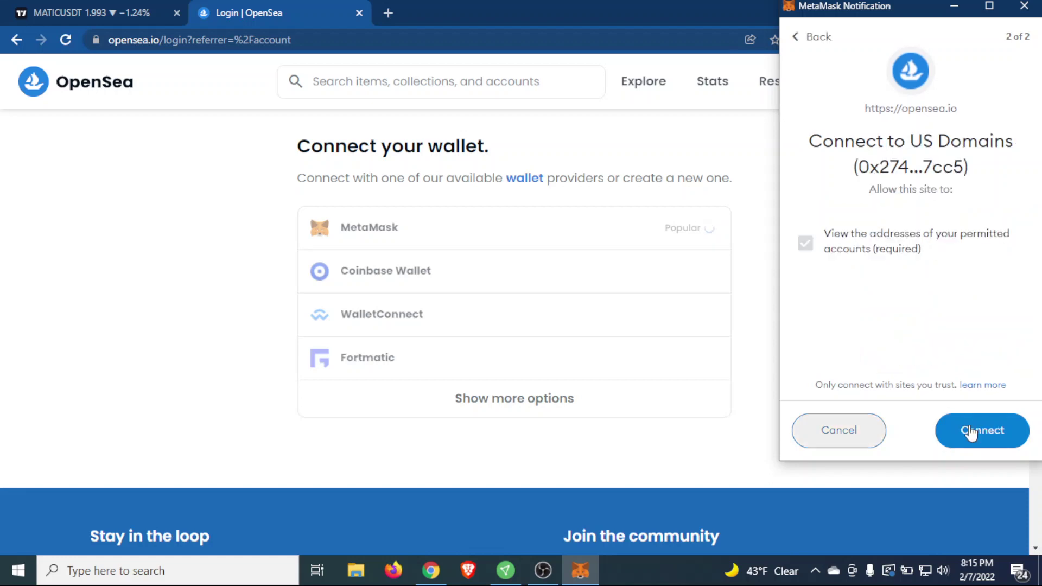
left_click(982, 430)
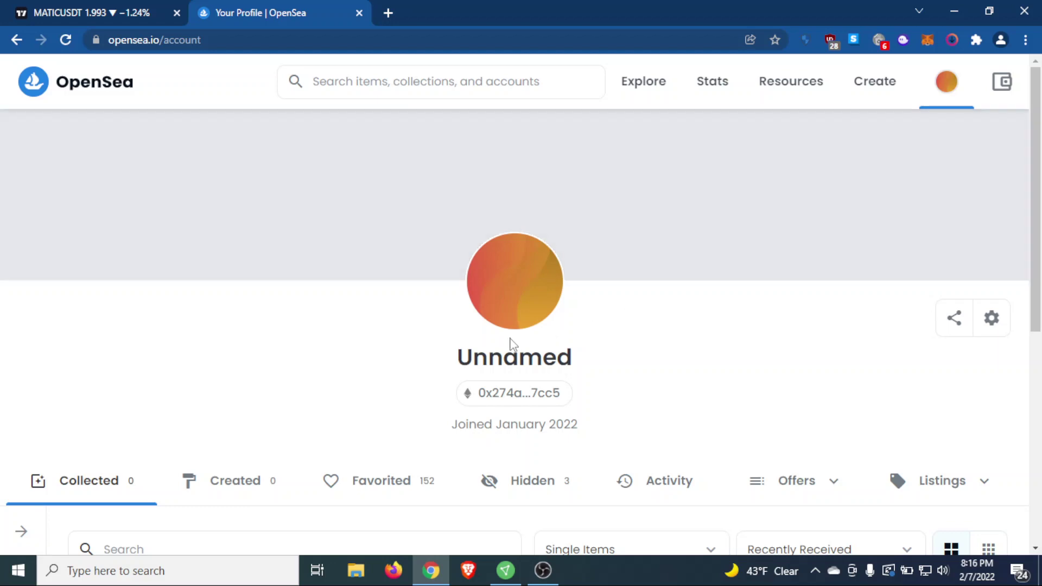
scroll(488, 233, "down", 3)
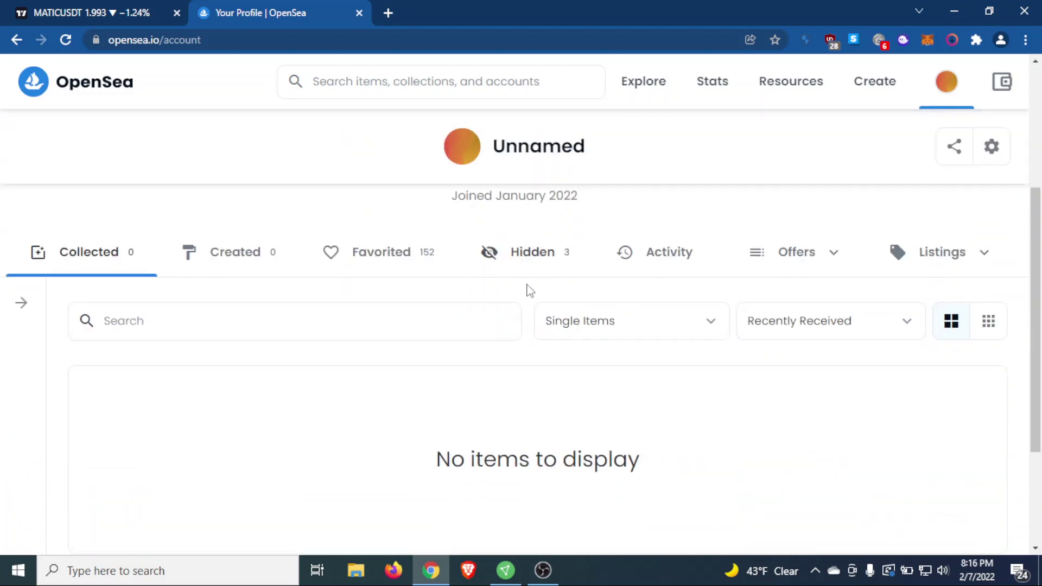
scroll(527, 284, "up", 3)
mouse_move(515, 196)
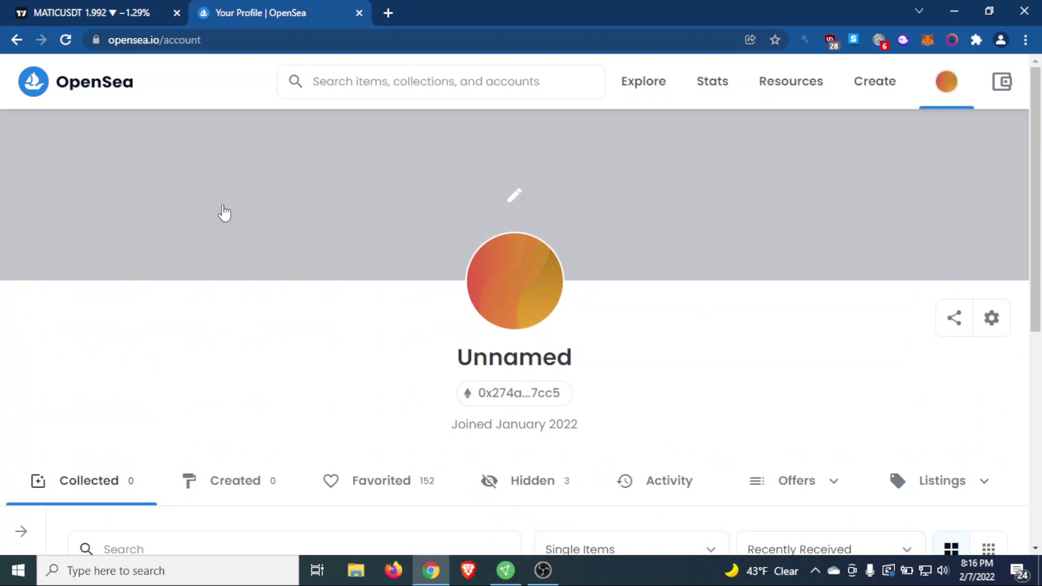
scroll(453, 317, "down", 1)
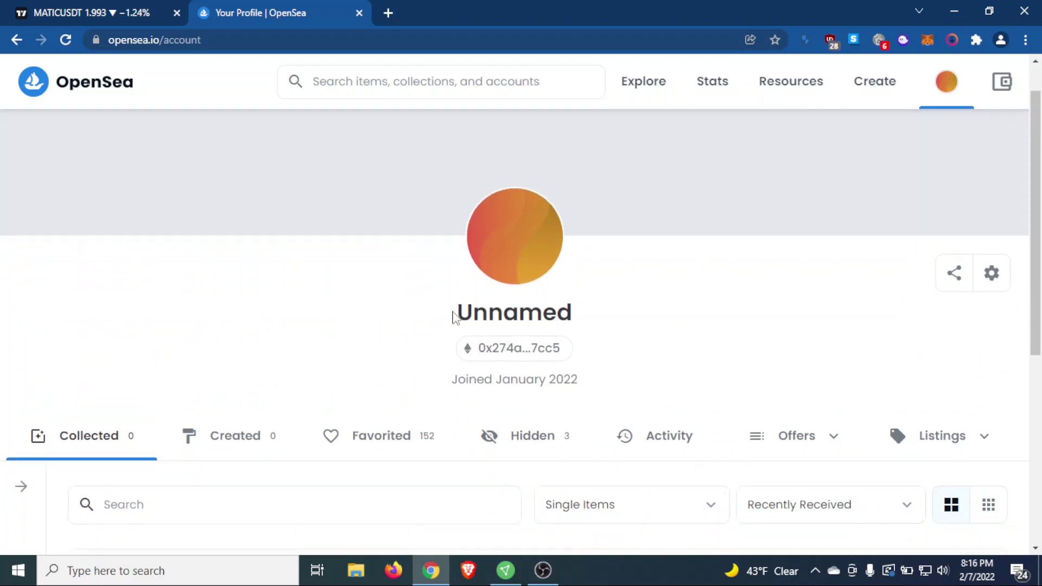
scroll(454, 319, "up", 1)
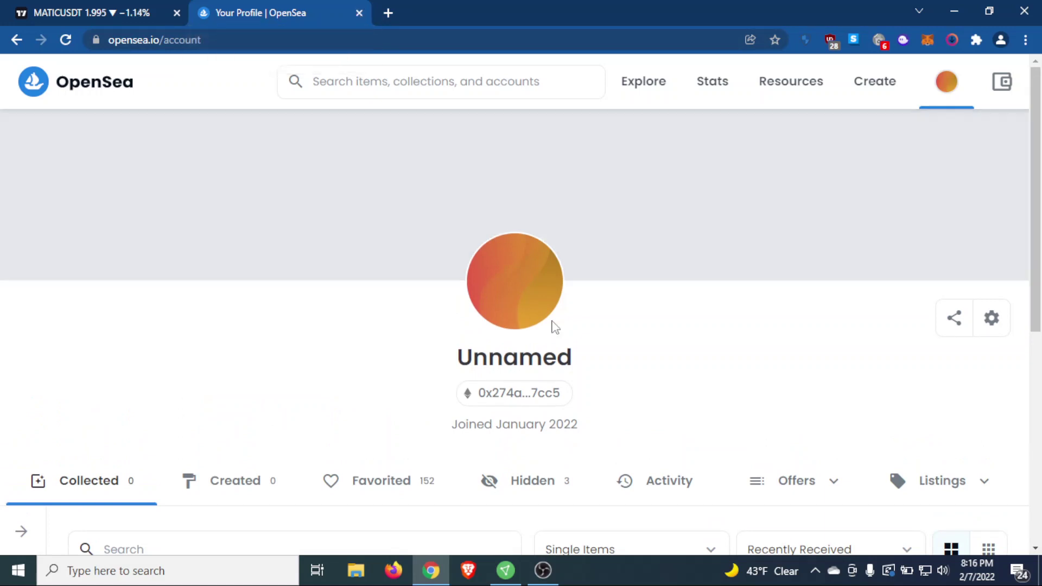
mouse_move(947, 81)
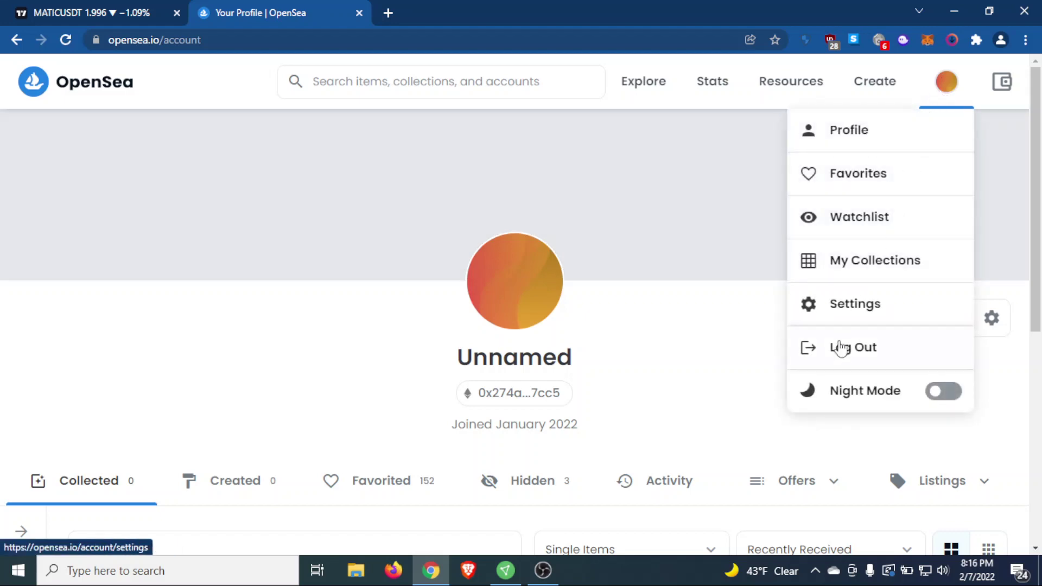
Log out of OpenSea from the profile avatar dropdown.
left_click(846, 347)
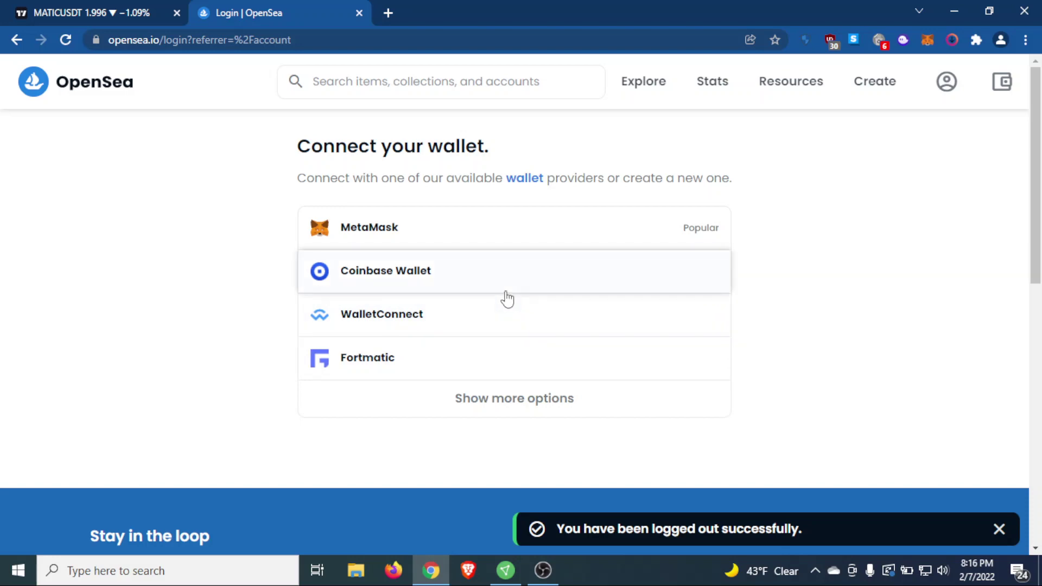
In the MetaMask panel, review the US Domains account's opensea.io connection details.
left_click(927, 38)
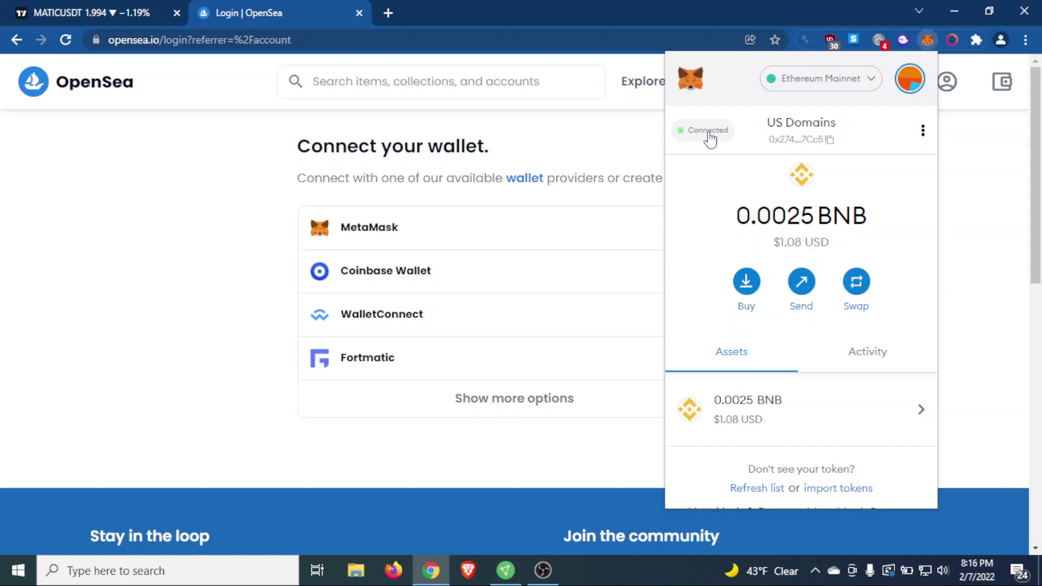
left_click(708, 132)
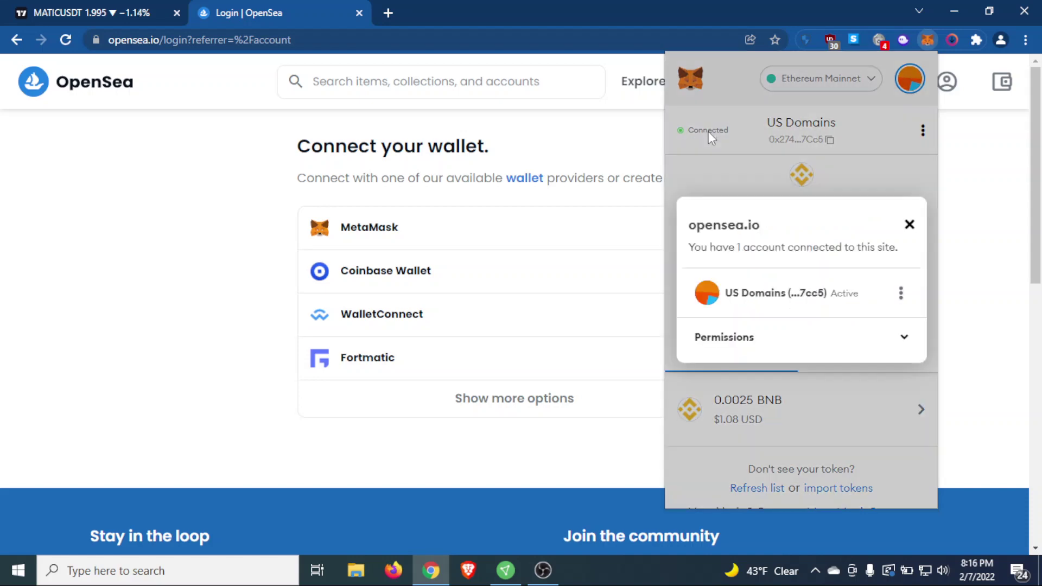
left_click(901, 294)
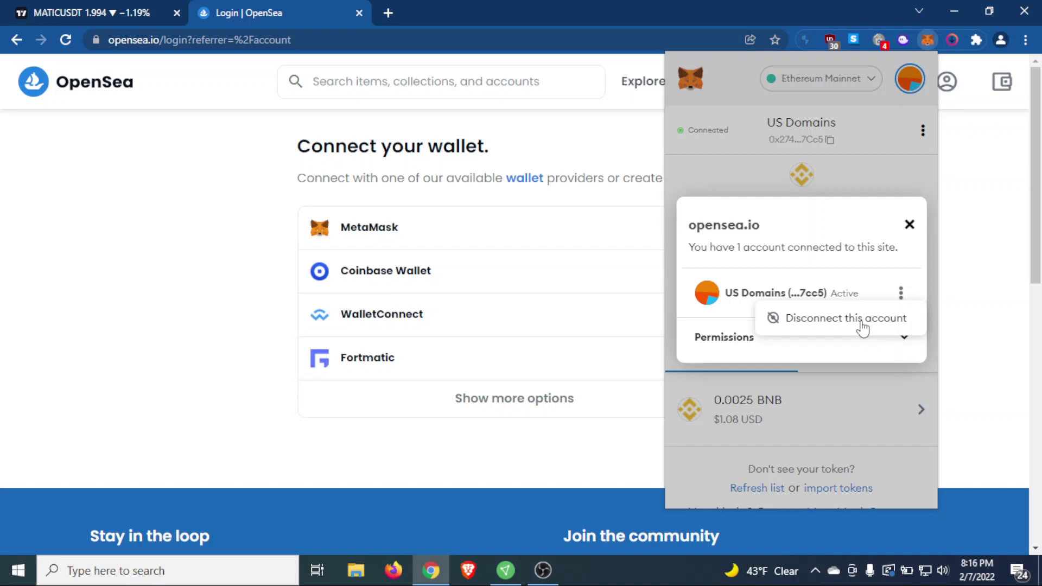
left_click(909, 225)
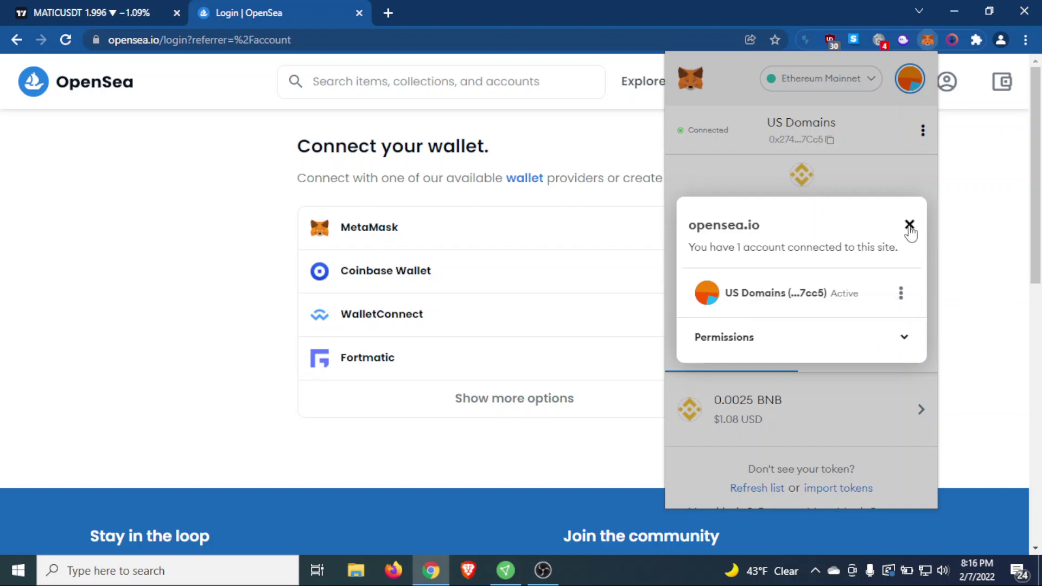
Remove opensea.io from MetaMask's Connected sites and confirm the disconnect.
left_click(923, 130)
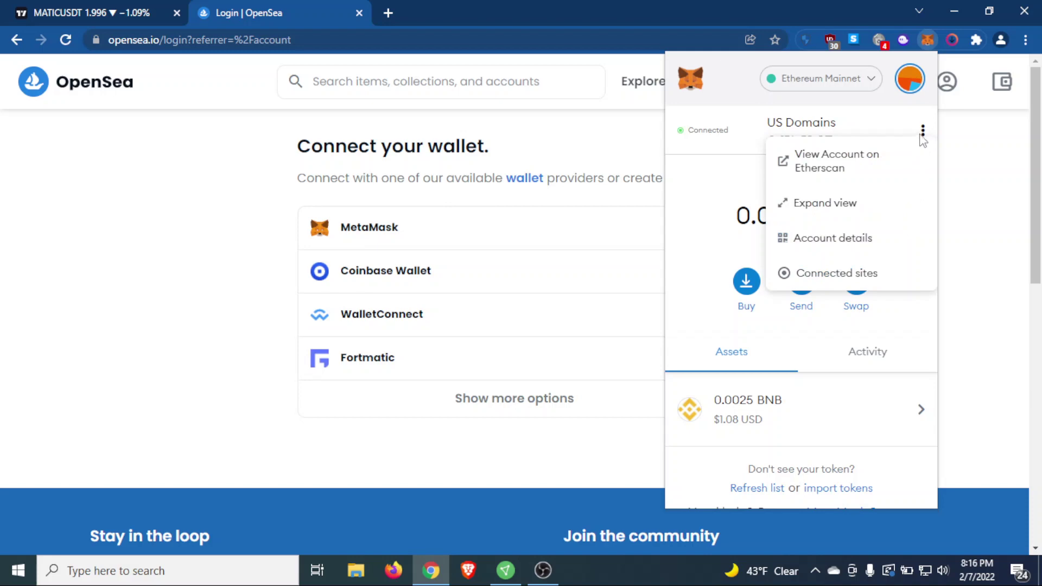
left_click(847, 273)
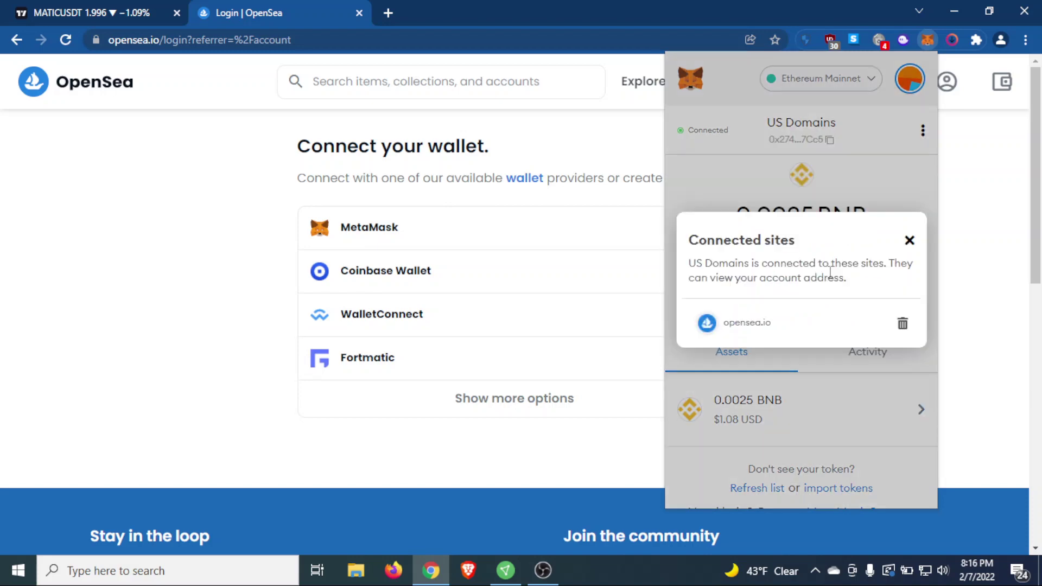
left_click(904, 324)
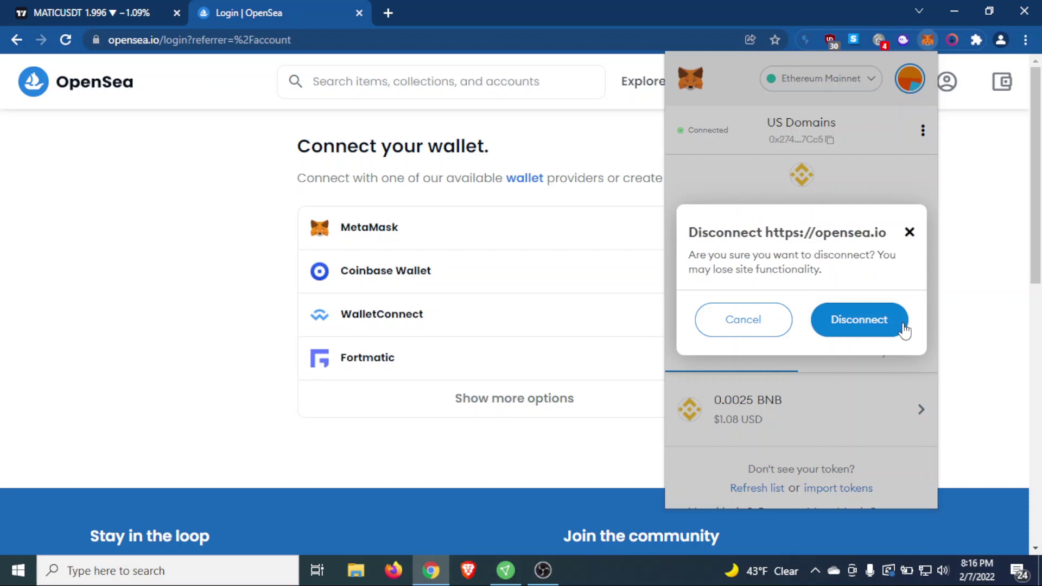
left_click(862, 320)
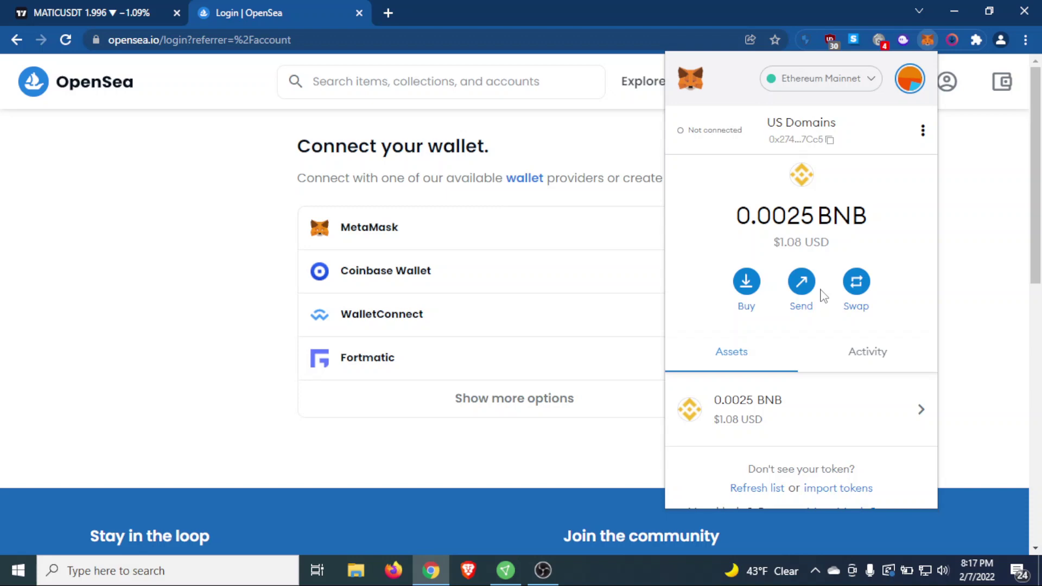
left_click(911, 78)
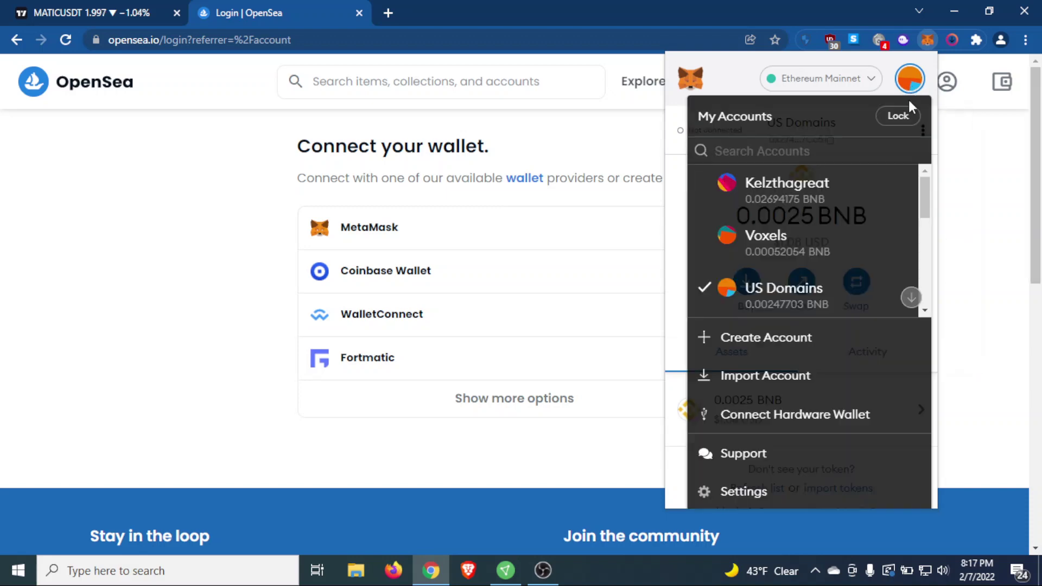
scroll(851, 269, "down", 3)
scroll(851, 269, "down", 3)
left_click(918, 78)
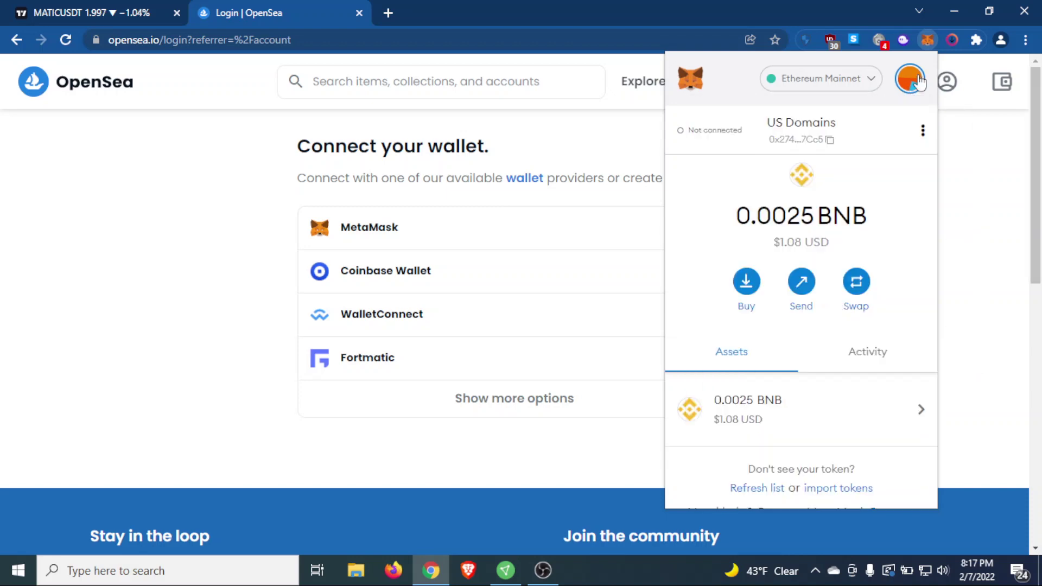